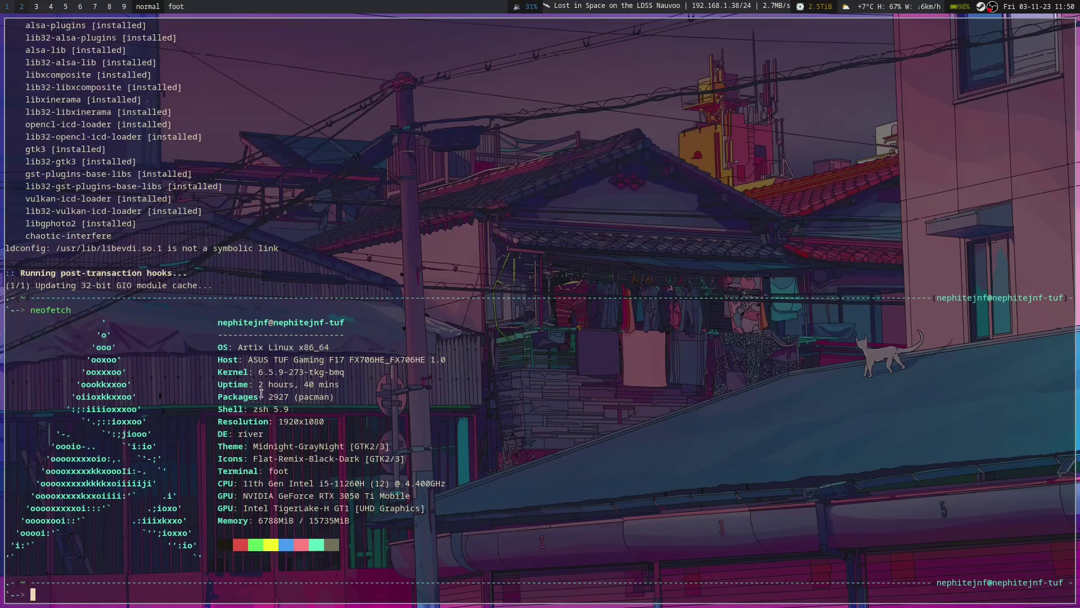
Highlight and clear the pacman package count 2927 and the neofetch header host name
left_click_drag(260, 396, 340, 400)
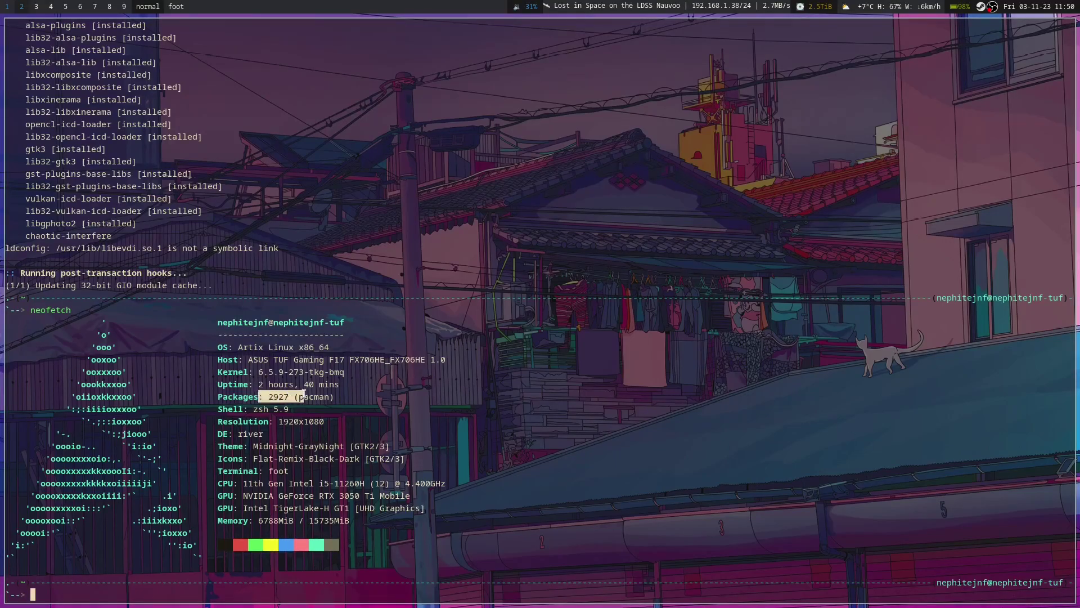
left_click(354, 397)
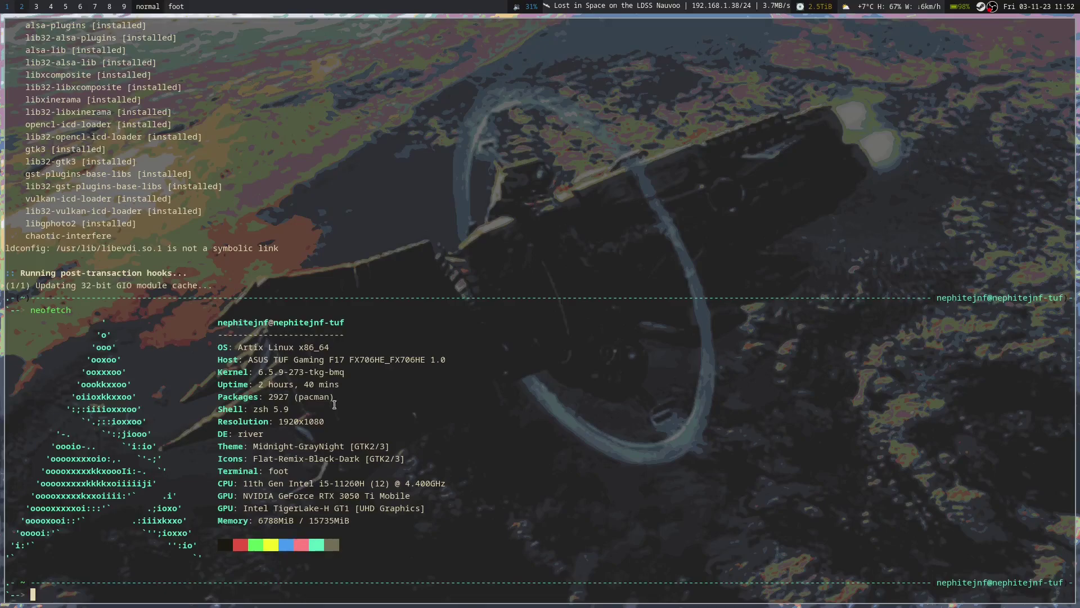
mouse_move(280, 322)
left_mouse_down()
mouse_move(377, 330)
mouse_move(379, 317)
left_mouse_up()
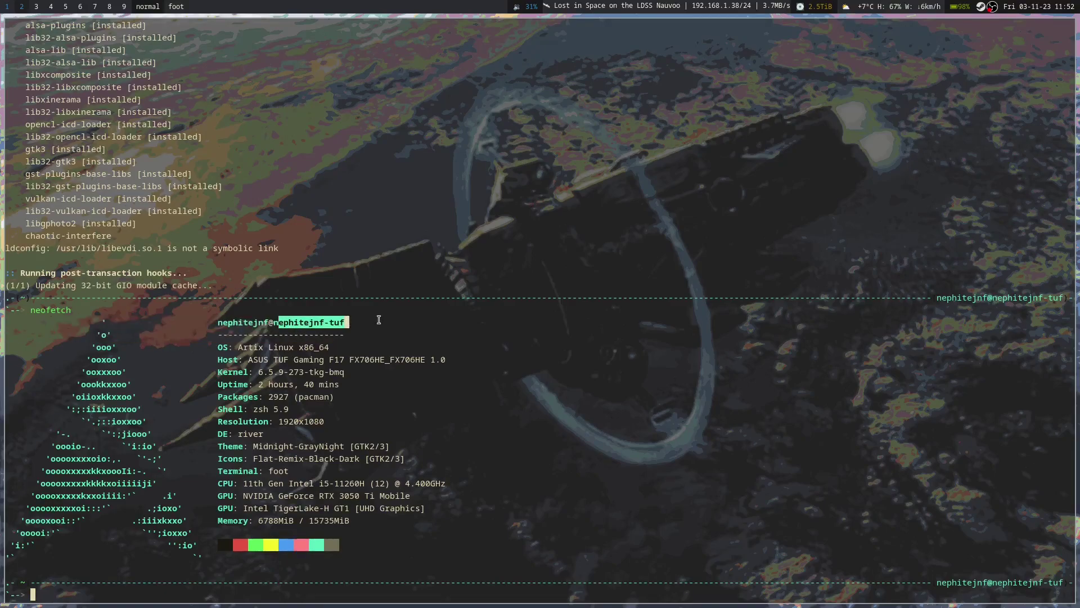
left_click(377, 321)
triple_click(374, 321)
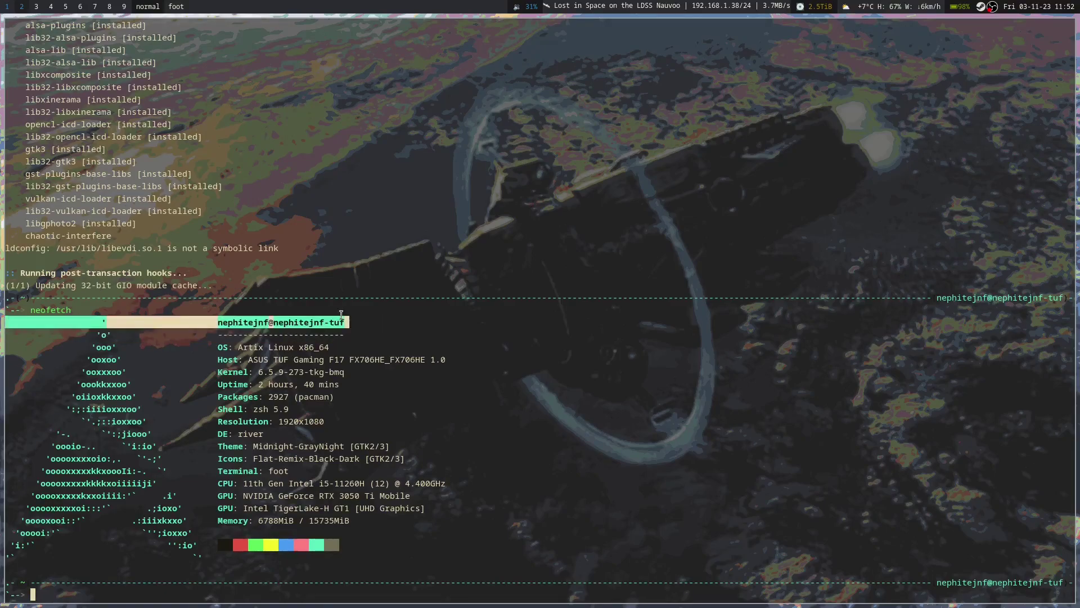
double_click(371, 323)
left_click_drag(283, 323, 360, 330)
left_click(360, 331)
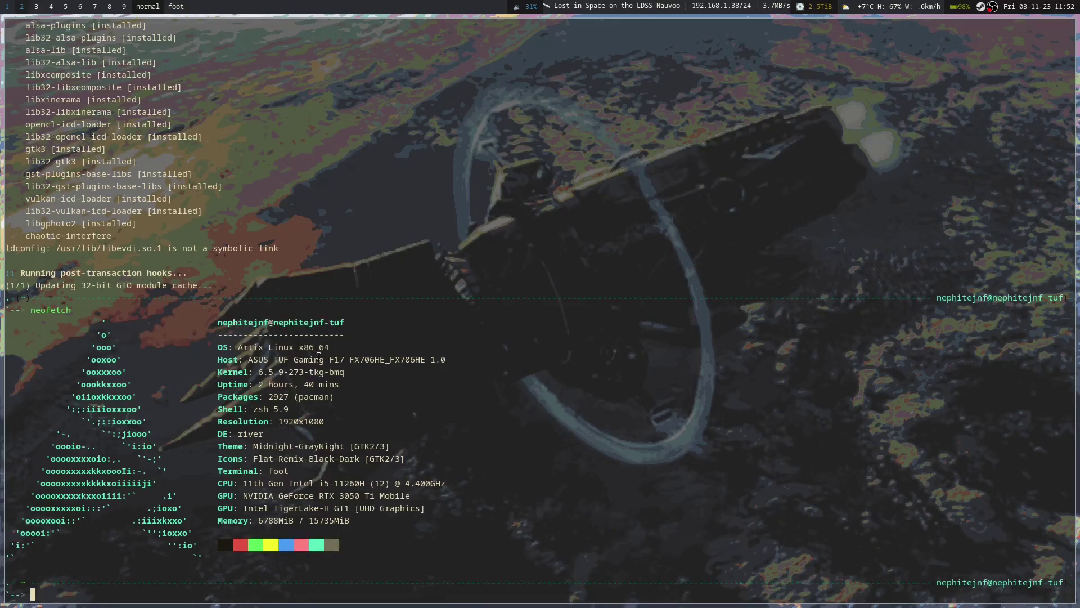
Highlight and clear the laptop model, theme and icon names, and kernel version
left_click_drag(305, 360, 424, 364)
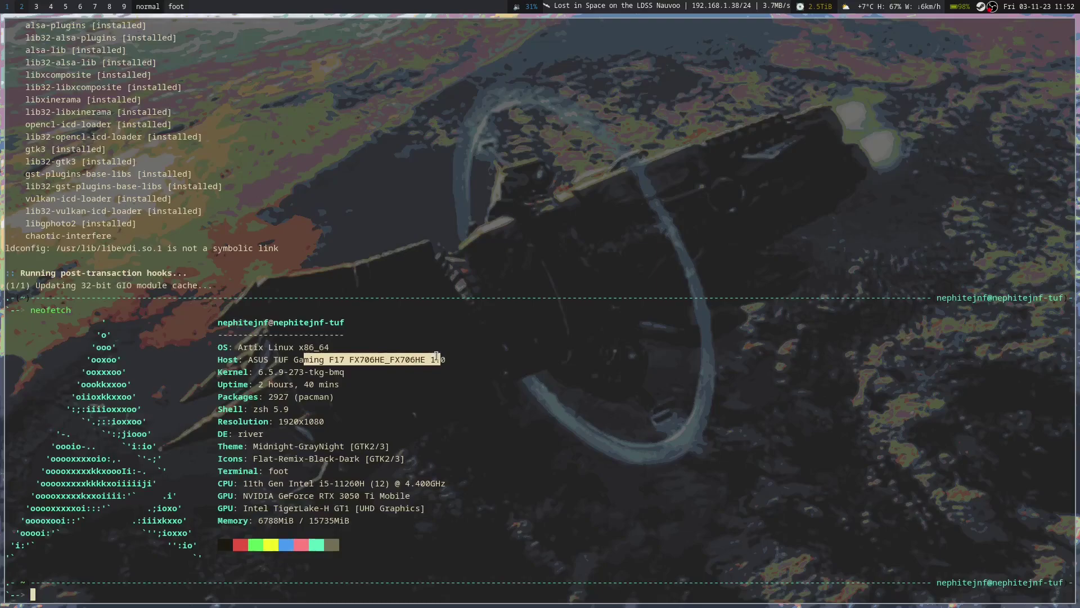
left_click(420, 360)
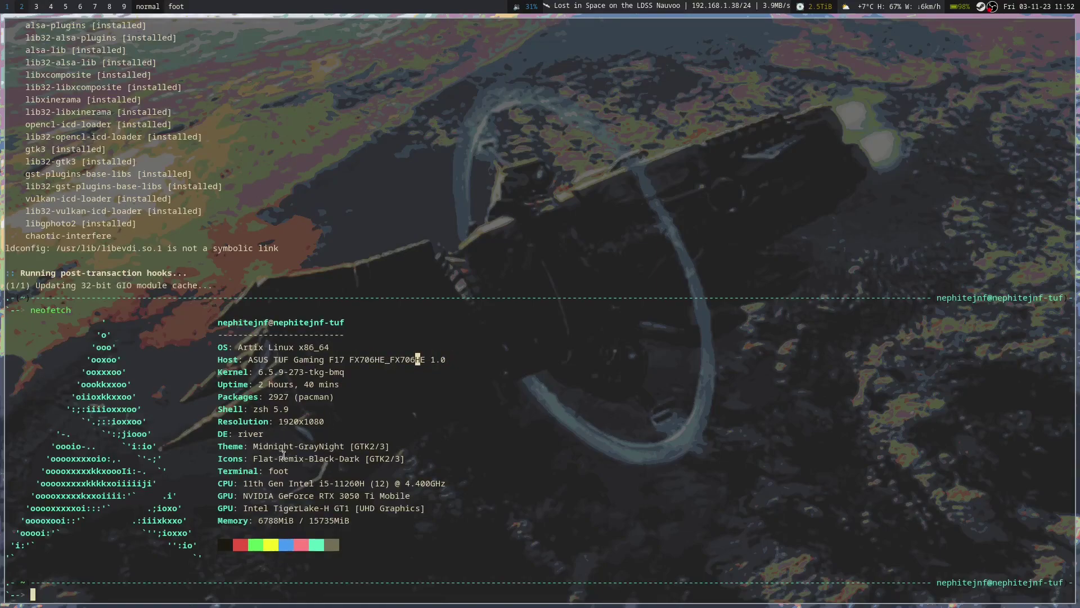
left_click_drag(290, 445, 340, 458)
left_click(342, 454)
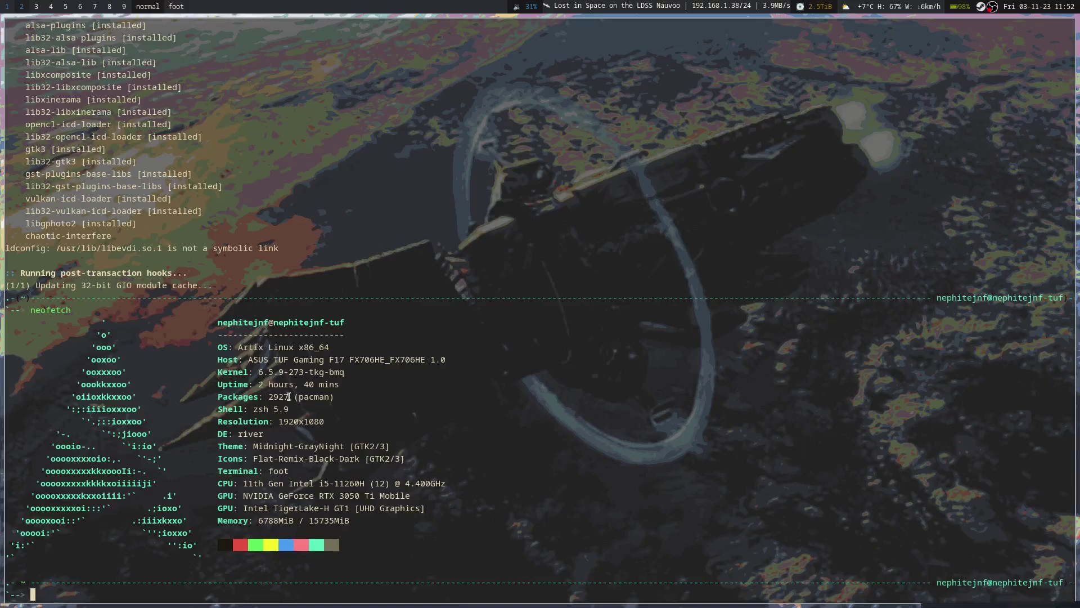
left_click_drag(279, 372, 334, 385)
left_click(347, 438)
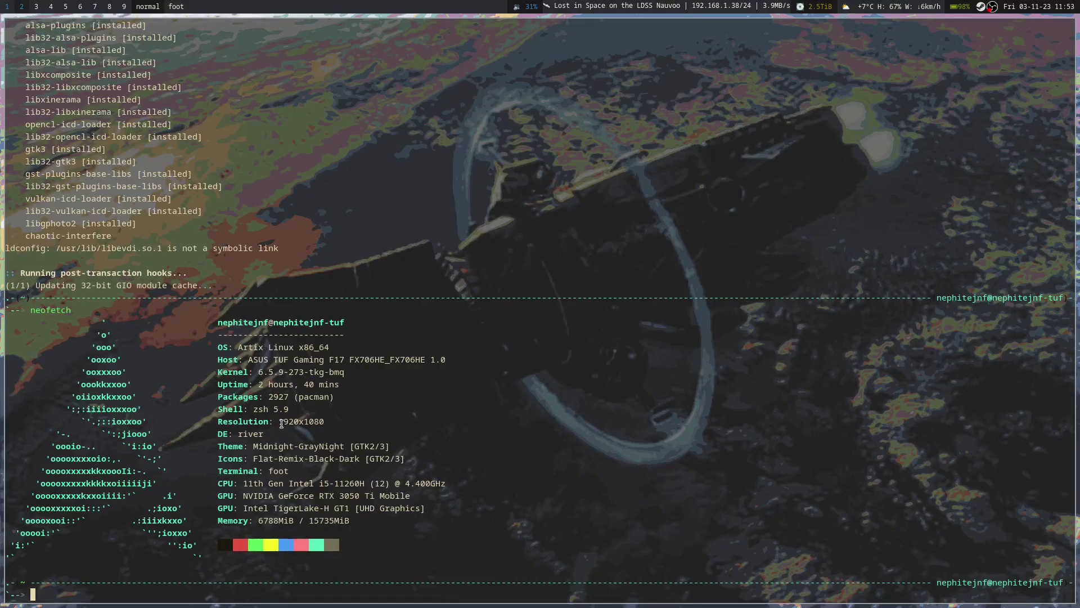
Close the terminal, launch PCManFM with super+e, and open the inserted external drive
key("super+q")
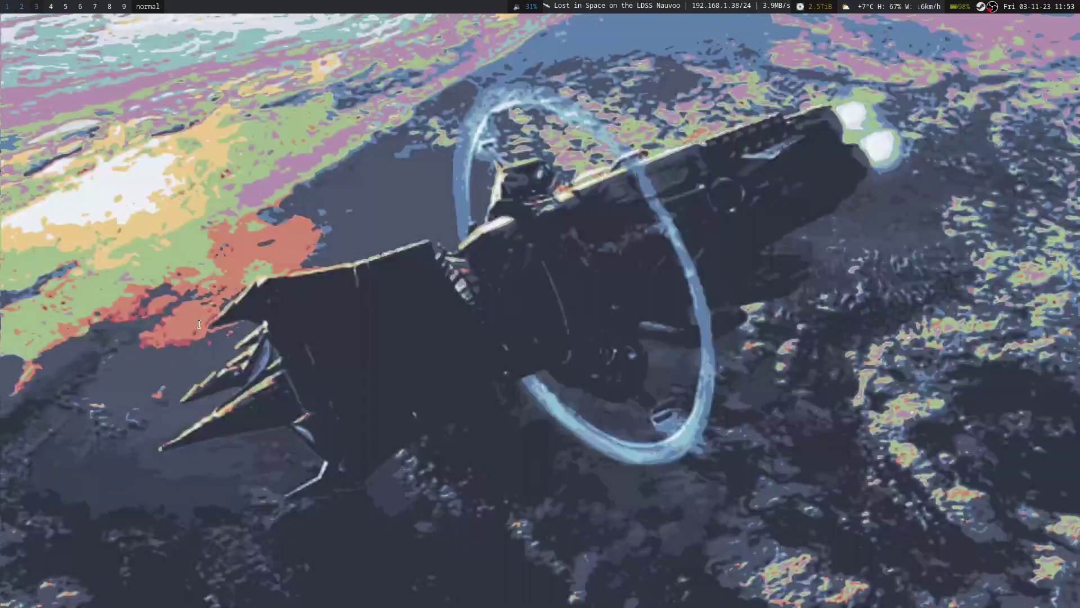
key("super+e")
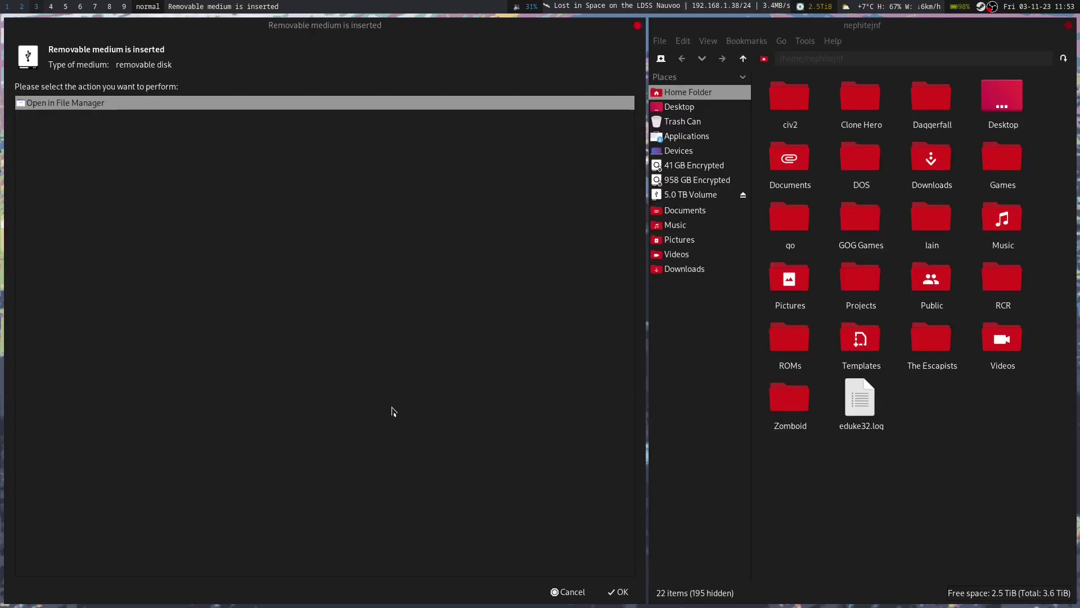
left_click(621, 591)
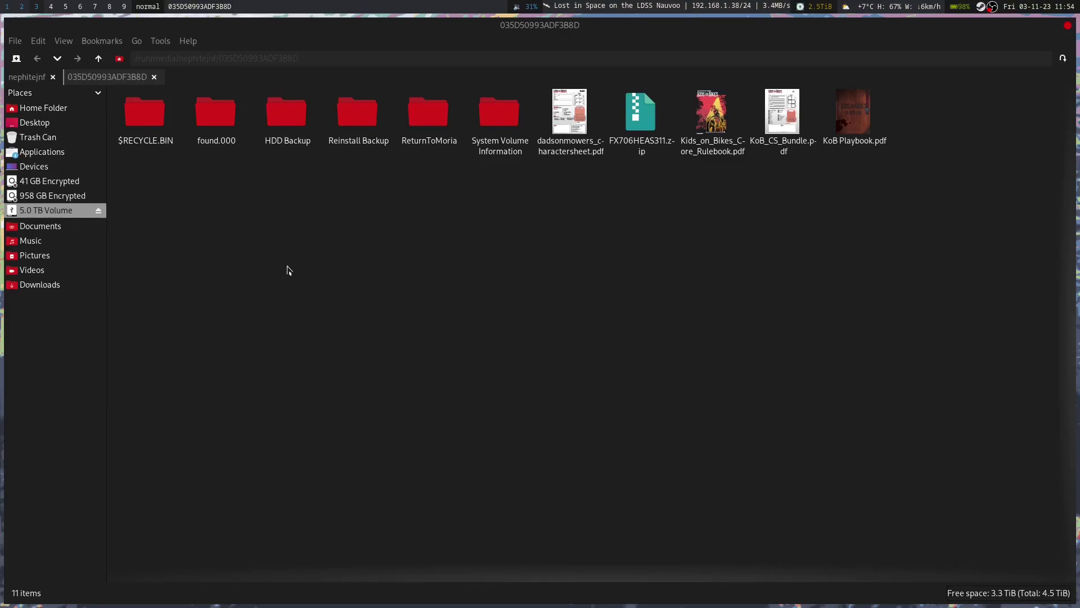
Open the Reinstall Backup folder, briefly revisit the home tab, then switch to workspace 2 with Steam
double_click(361, 120)
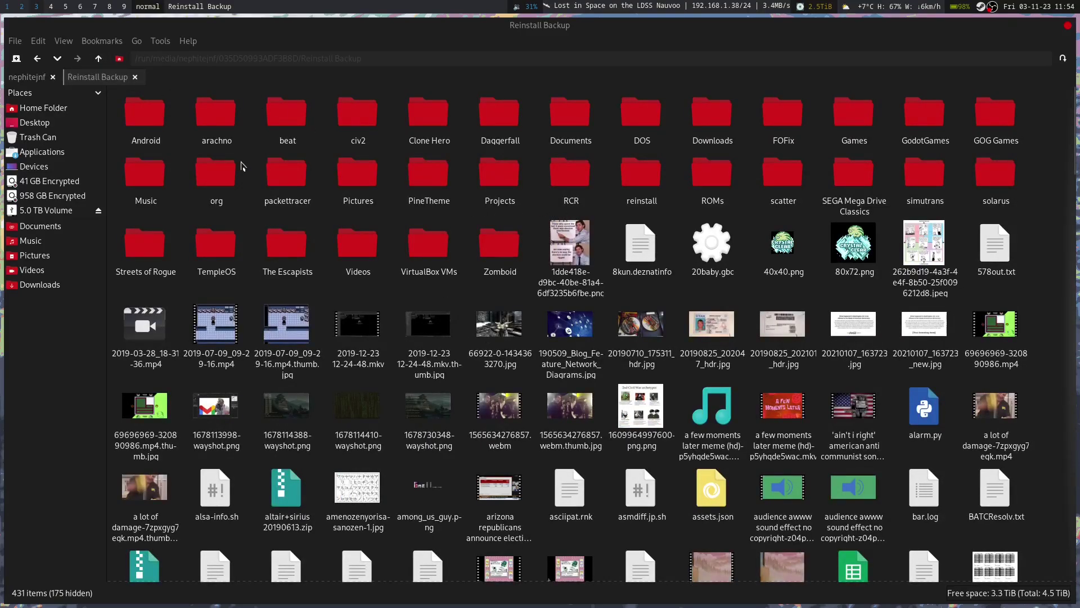
left_click(30, 78)
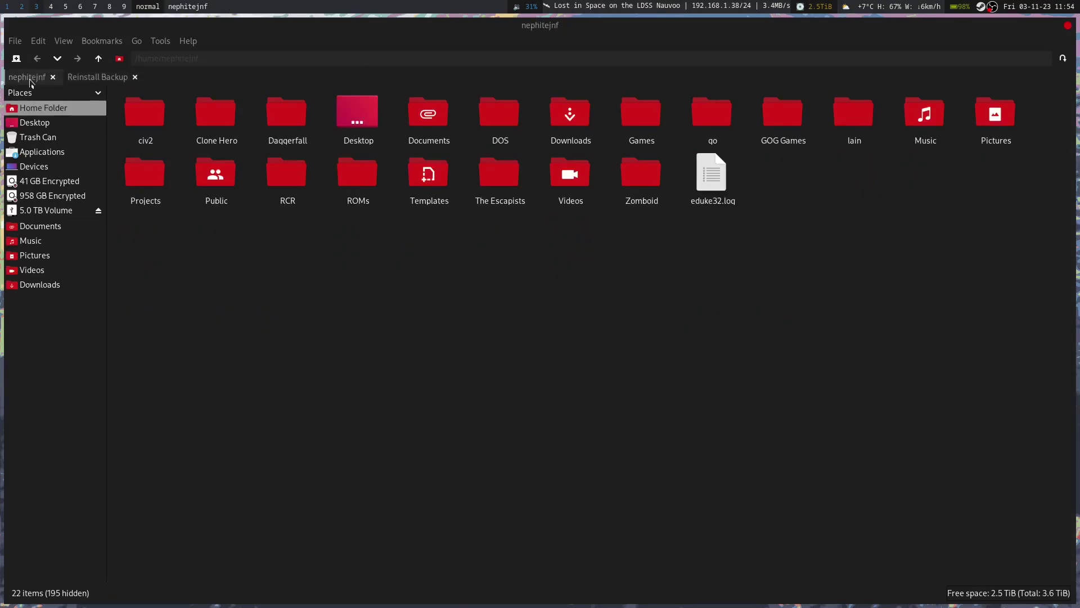
left_click(116, 79)
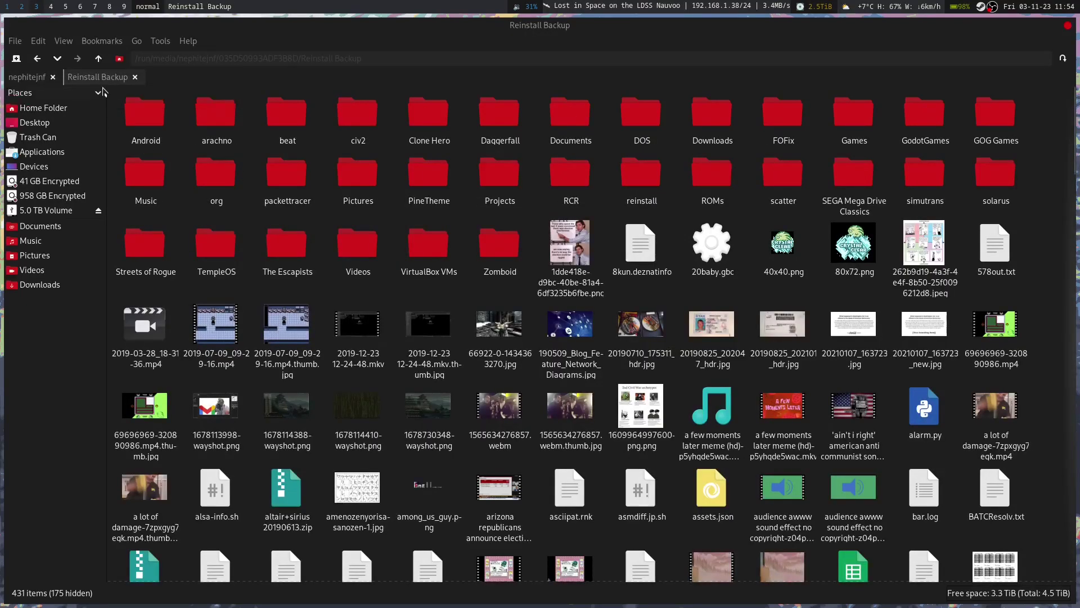
left_click(22, 7)
mouse_move(63, 44)
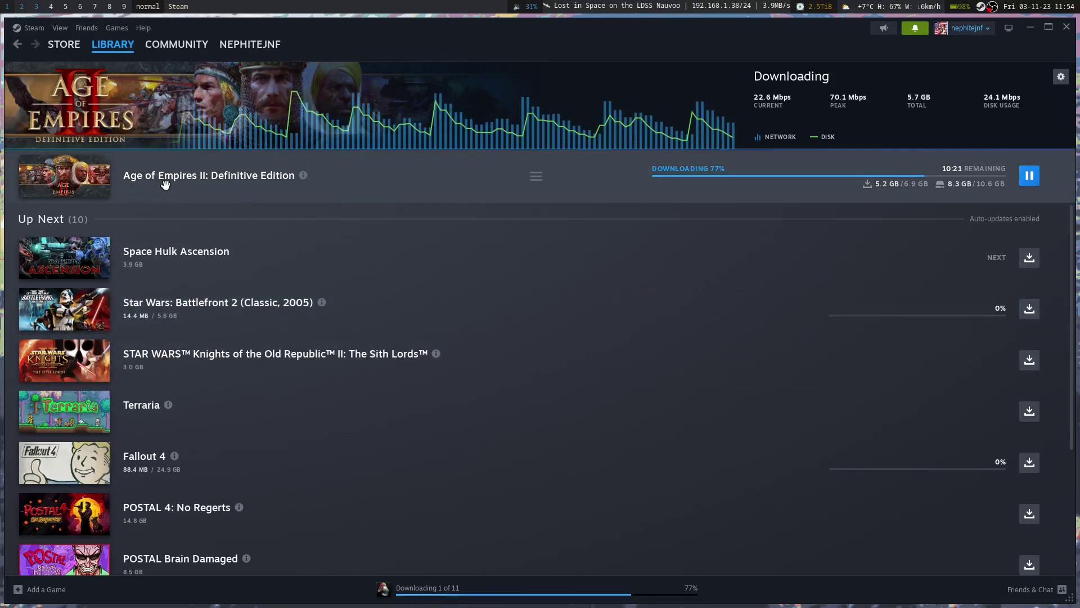
Switch to workspace 1 to bring back the foot terminal with neofetch output
left_click(25, 8)
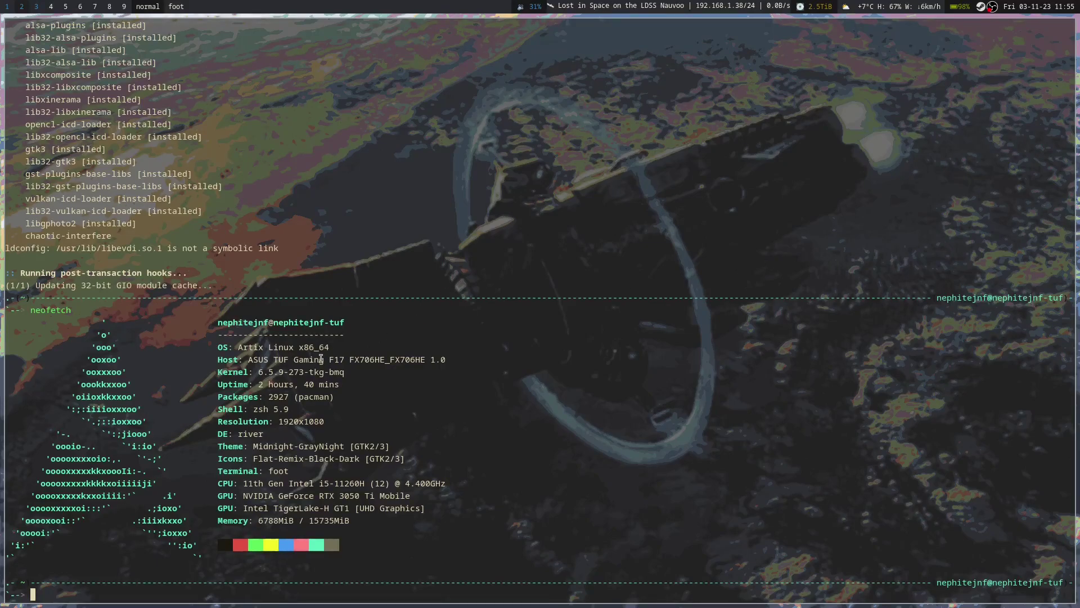
mouse_move(322, 357)
left_mouse_down()
mouse_move(463, 369)
mouse_move(385, 363)
mouse_move(424, 360)
left_mouse_up()
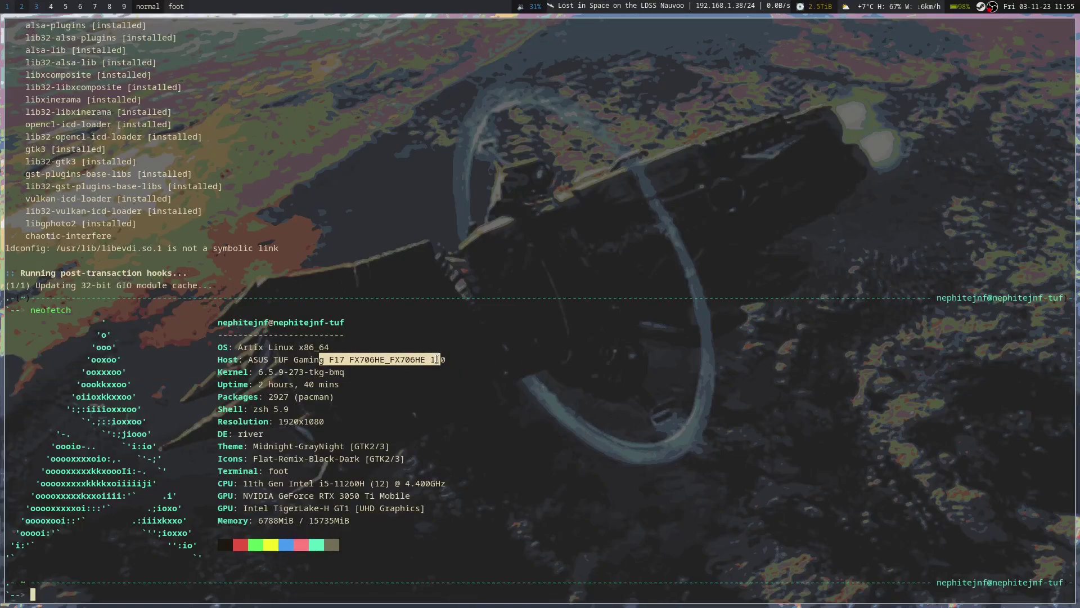
left_click_drag(425, 360, 437, 360)
left_click(442, 359)
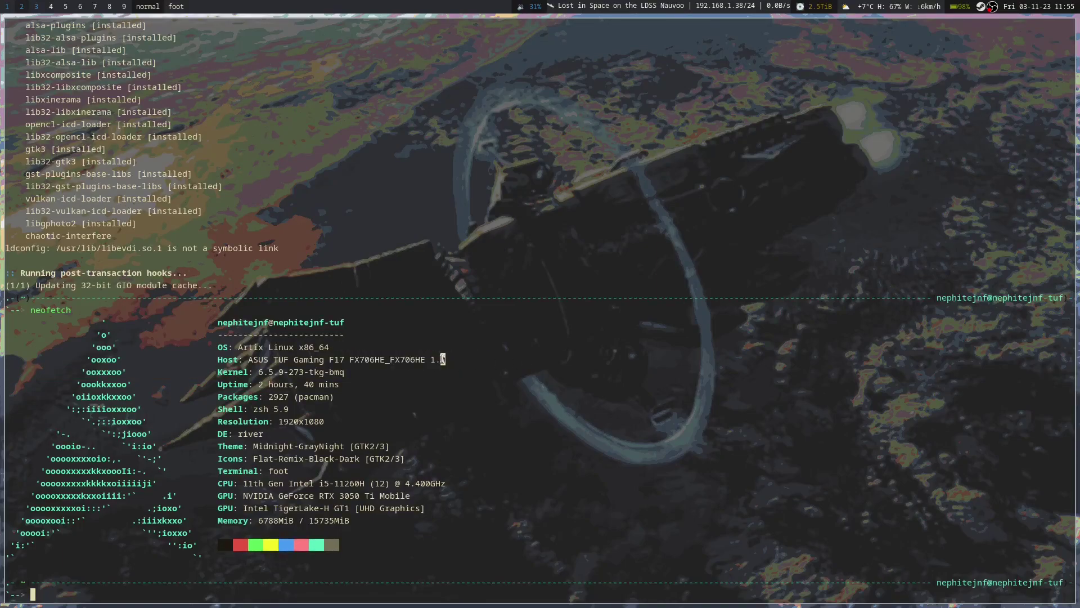
left_click(915, 391)
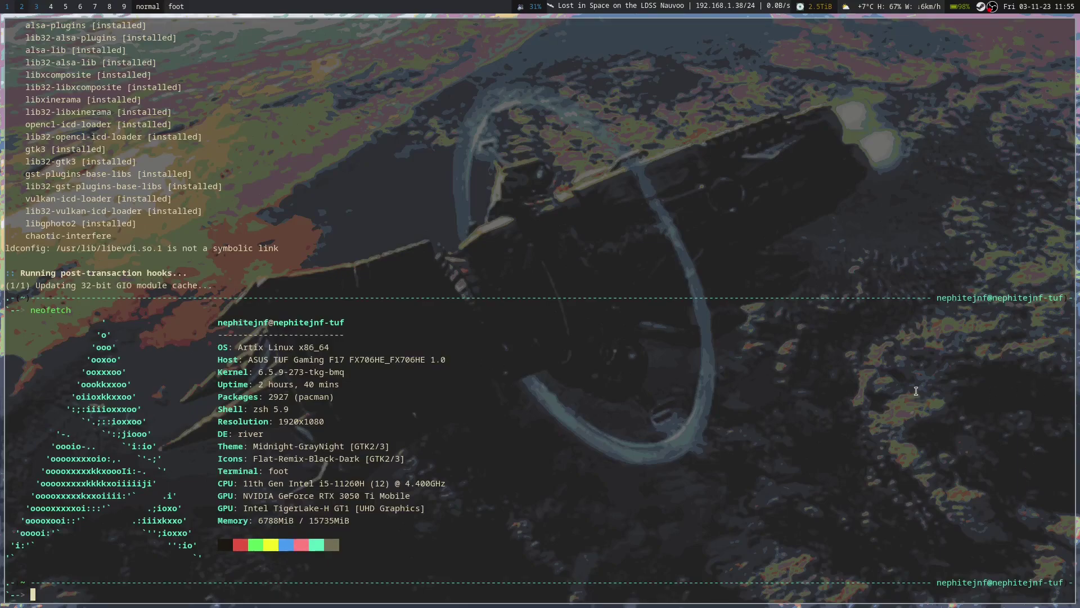